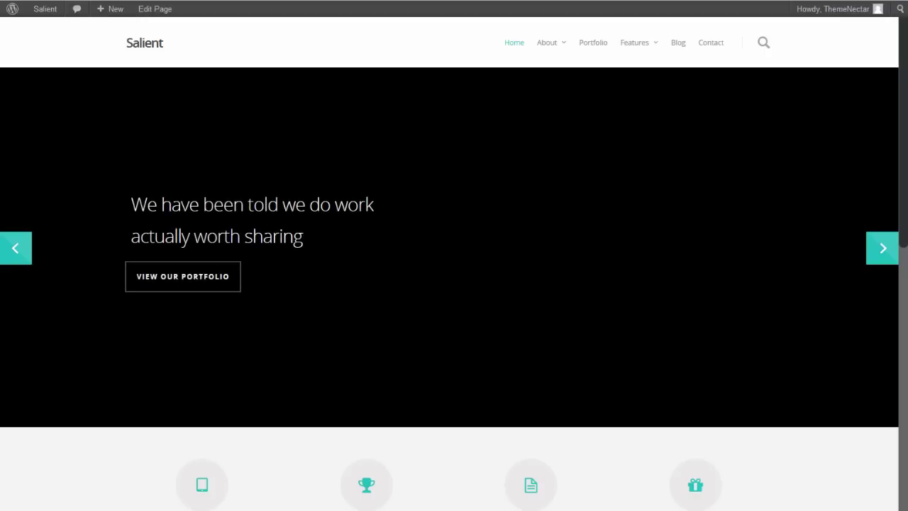
Step: Open the Home Slider section in the site's admin dashboard and start a new slide
click(53, 12)
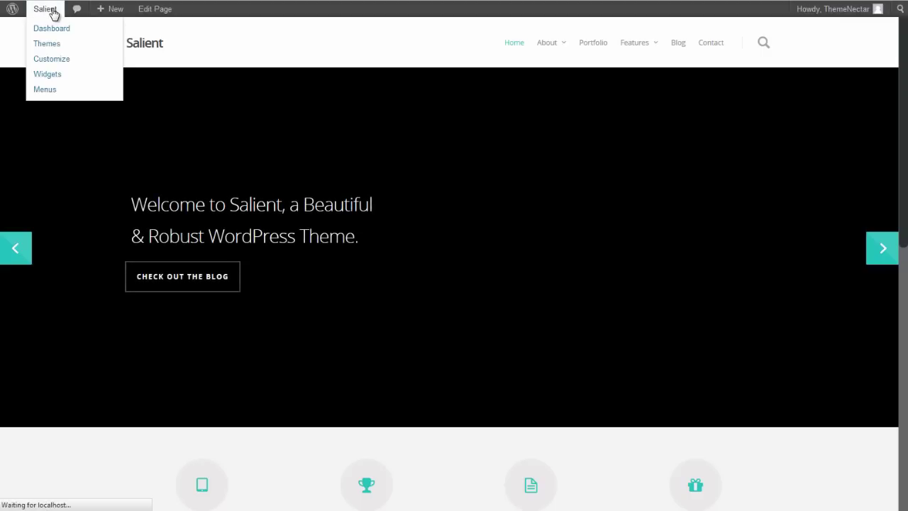
mouse_move(44, 135)
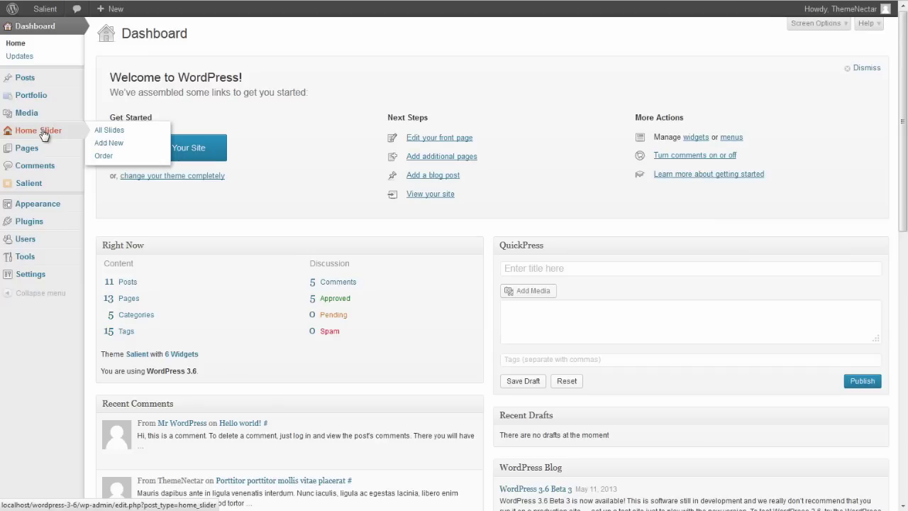
click(44, 133)
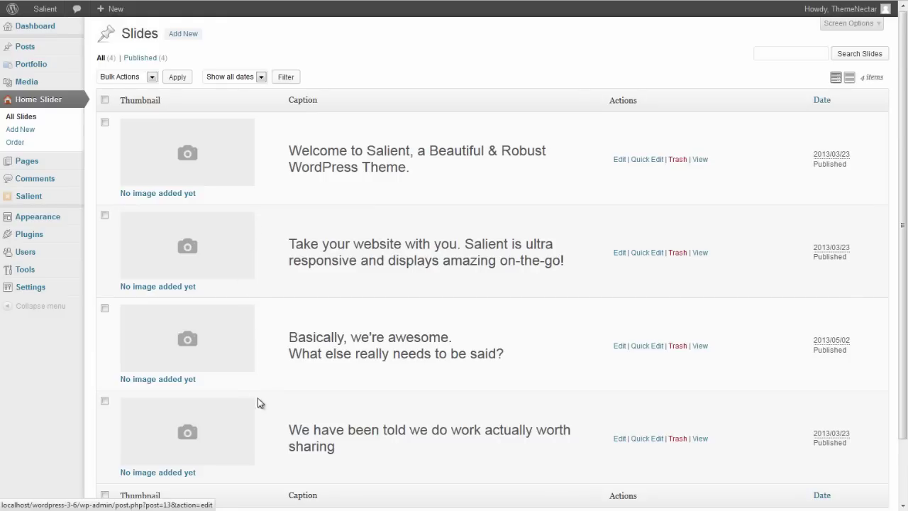
click(184, 39)
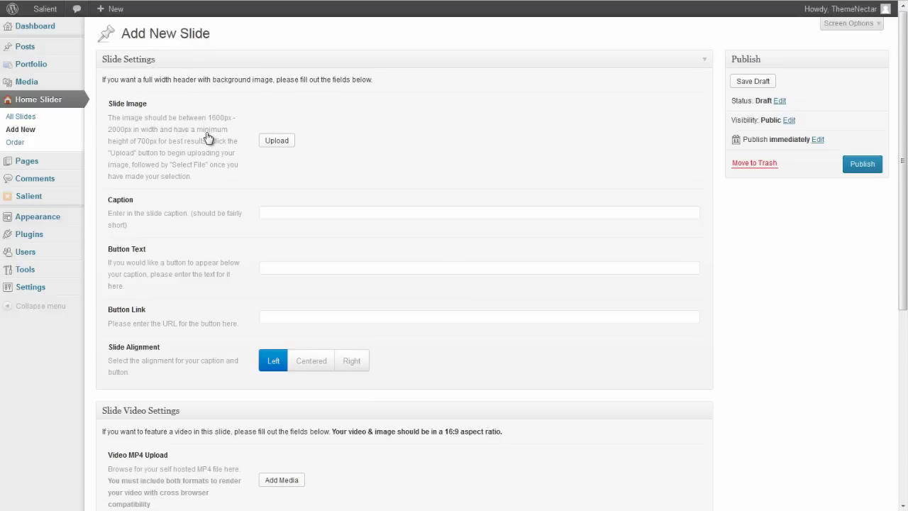
Step: Upload 4-compressed-3.jpg and use it as the new slide's image
click(276, 145)
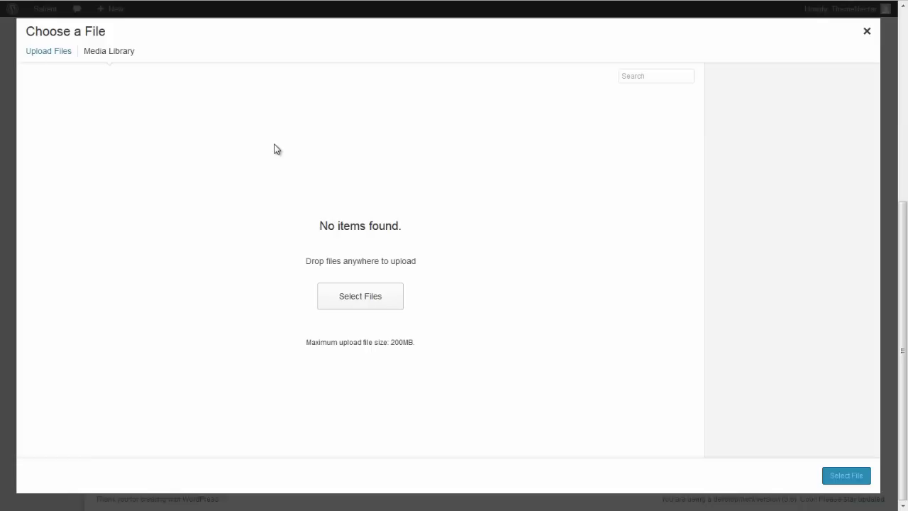
click(368, 301)
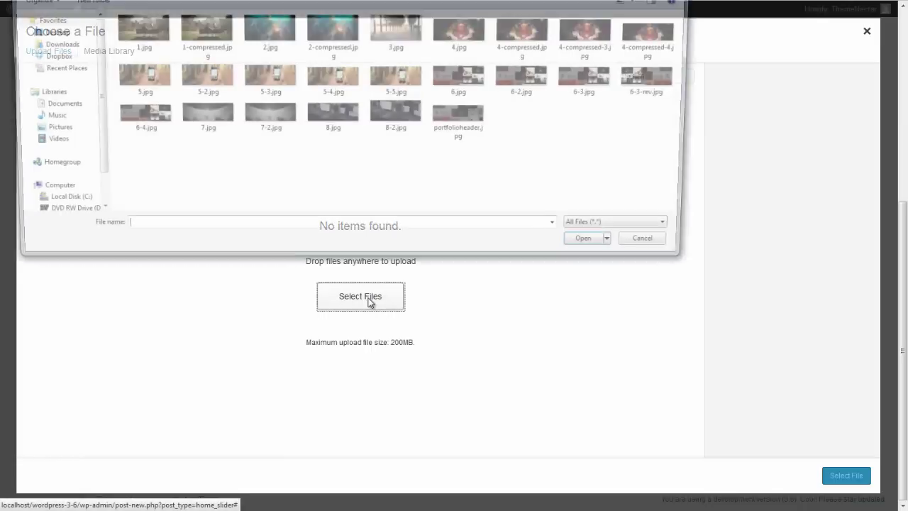
double_click(594, 32)
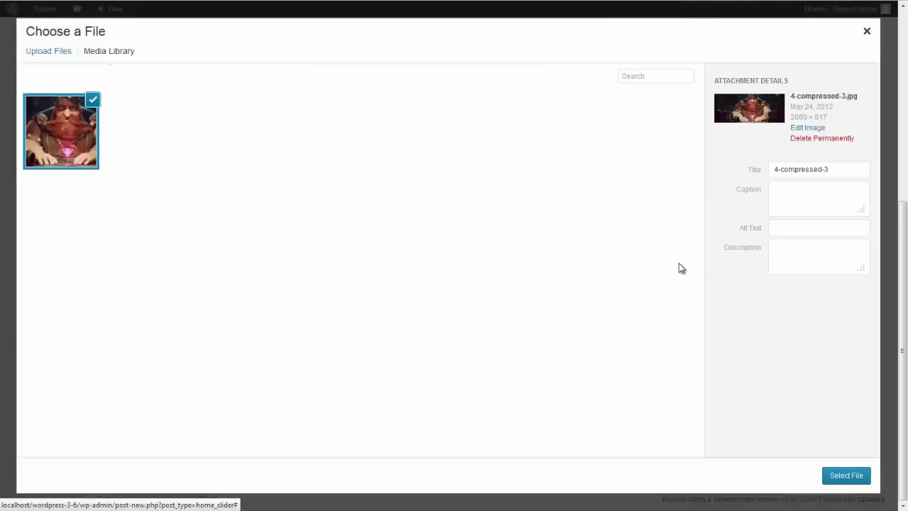
click(854, 481)
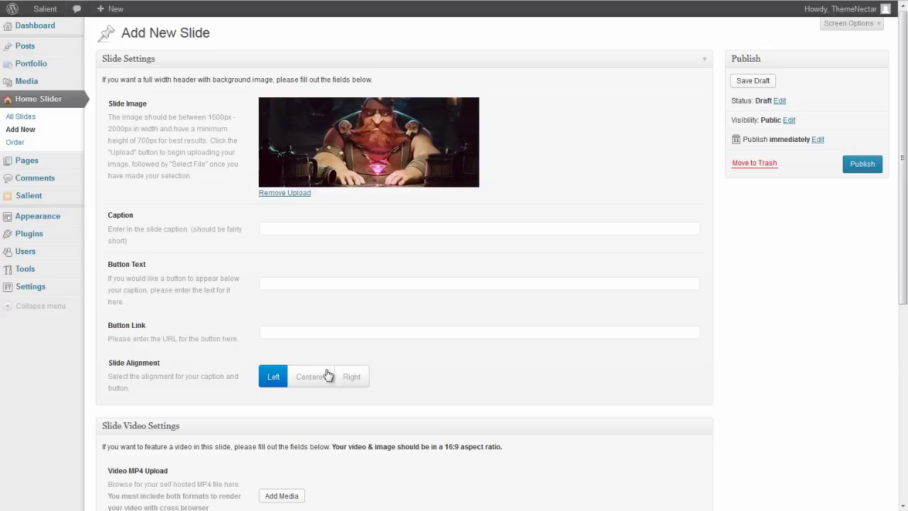
Step: Set the slide's caption to "Here's some random text" and its button text to "Here's a button"
click(281, 233)
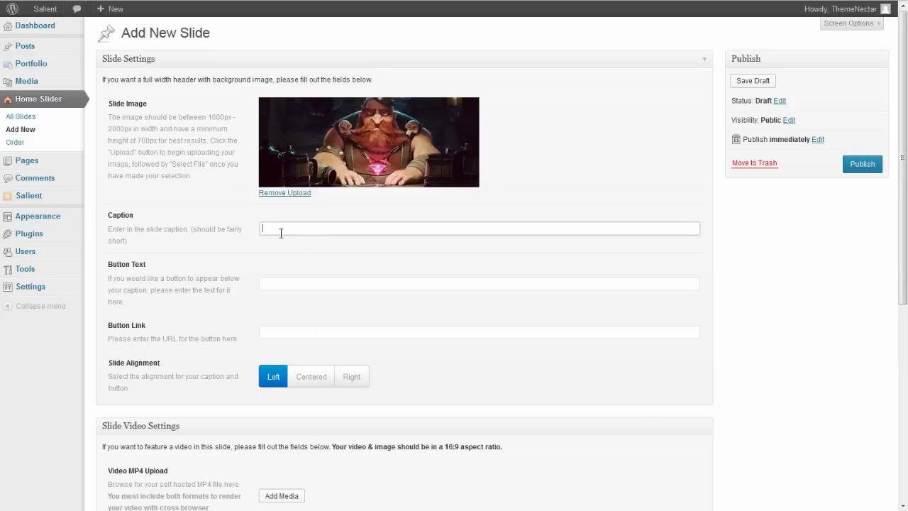
text(Here's some random text)
click(282, 282)
text(Here's a button)
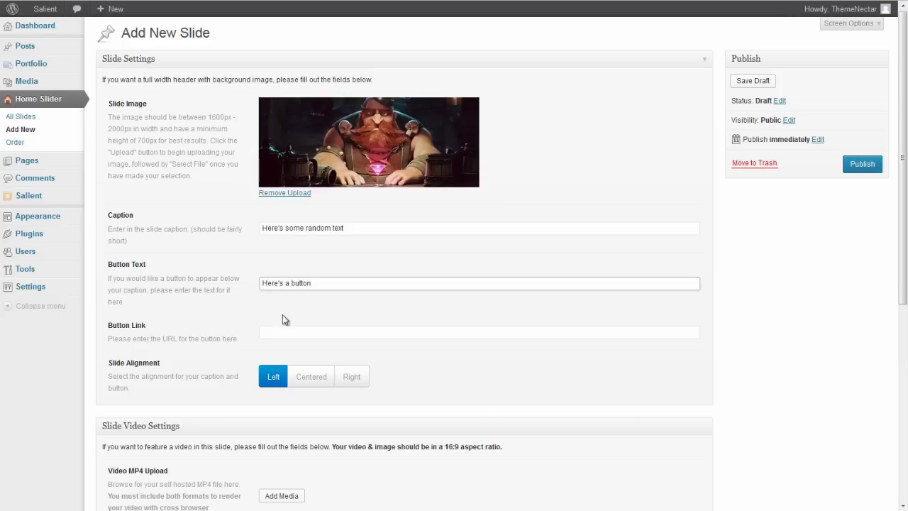
click(296, 330)
text(http:/)
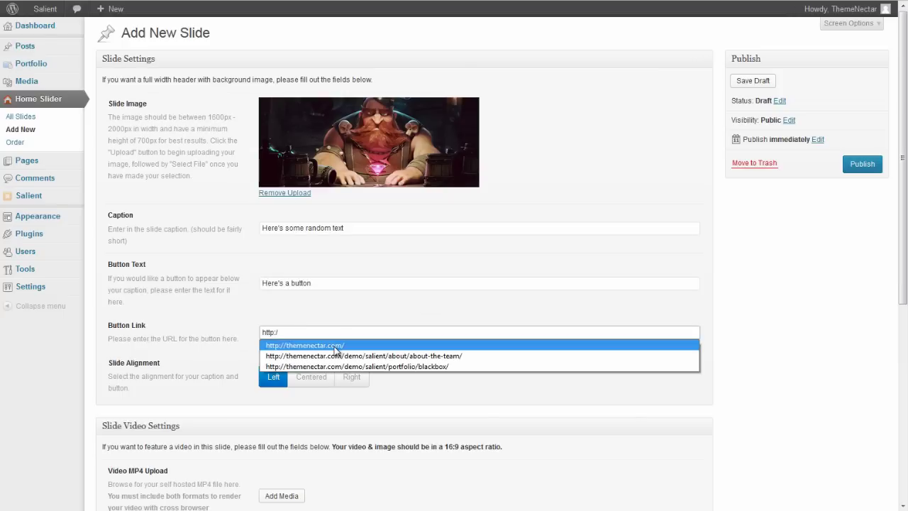
click(334, 346)
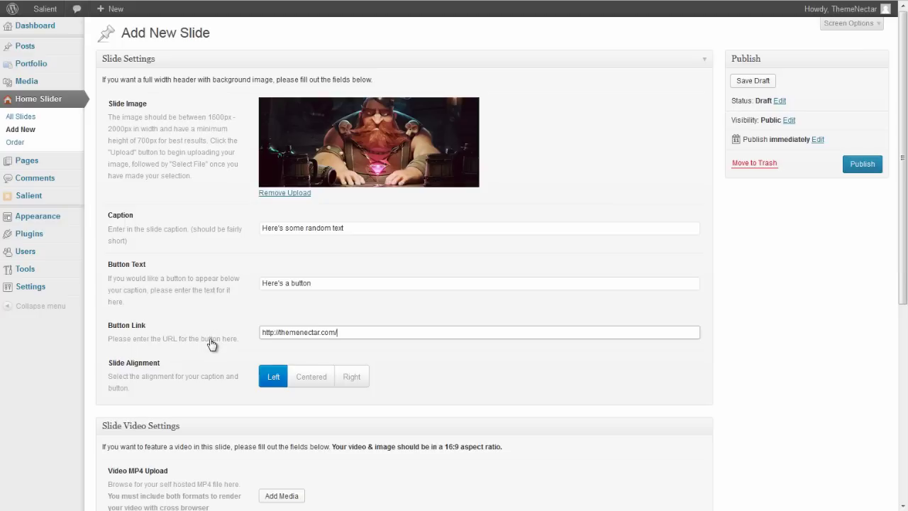
click(864, 165)
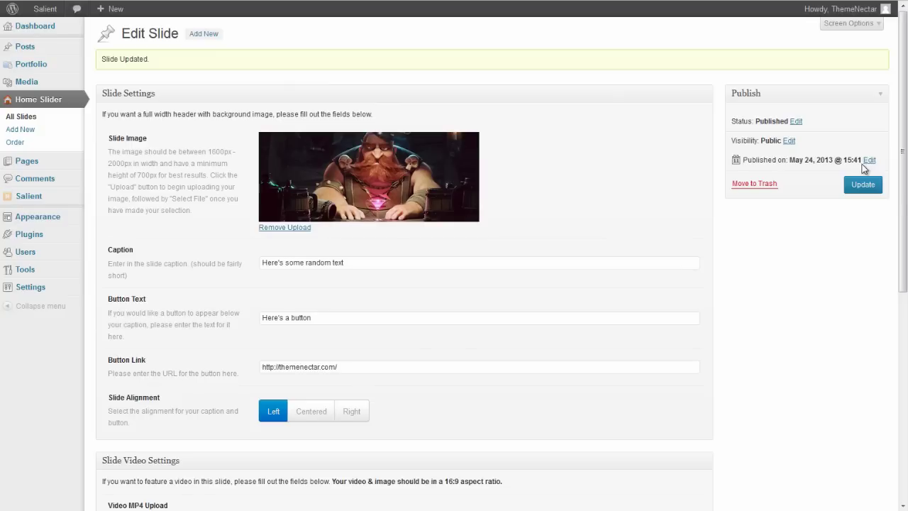
Step: View the published slide on the home page, and move it to second place in the slide order, below the "Welcome to Salient" slide
click(47, 14)
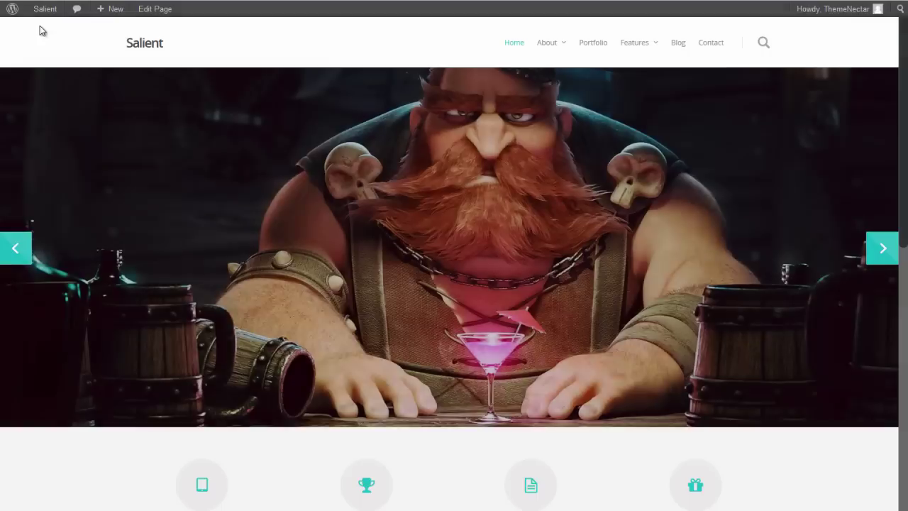
mouse_move(46, 15)
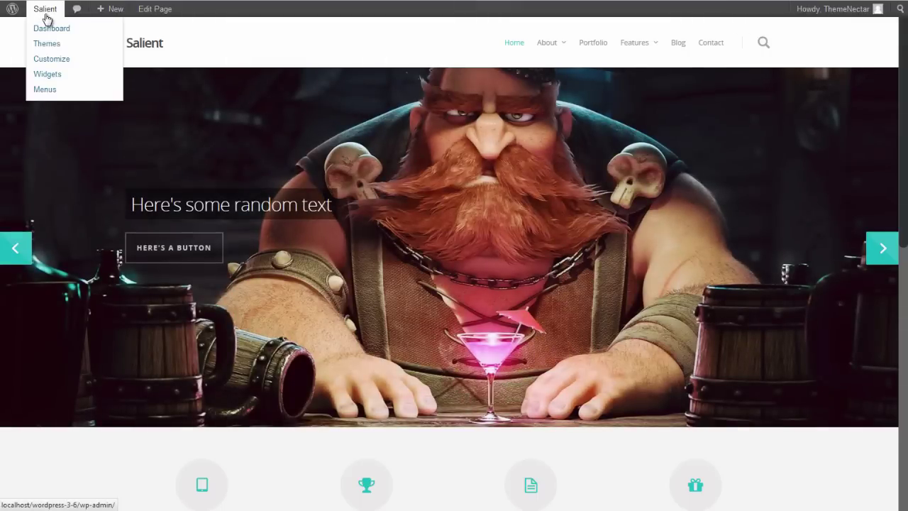
click(46, 15)
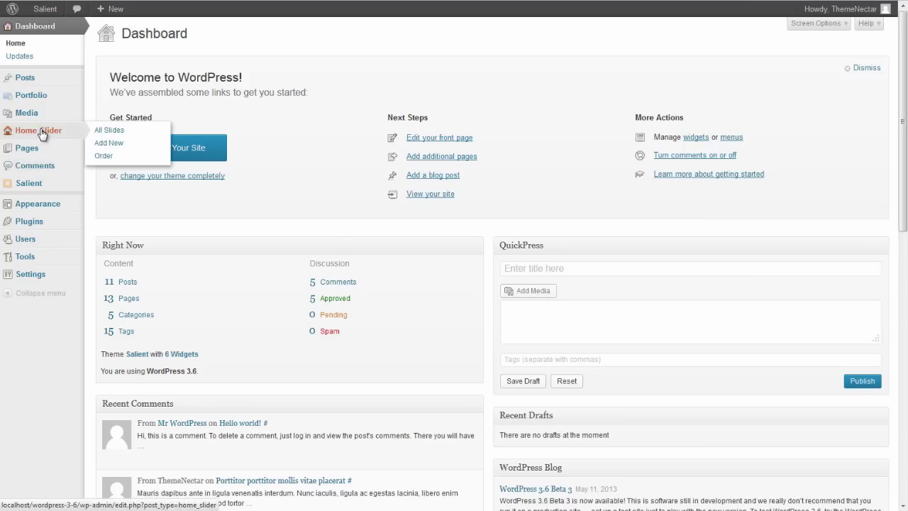
click(42, 133)
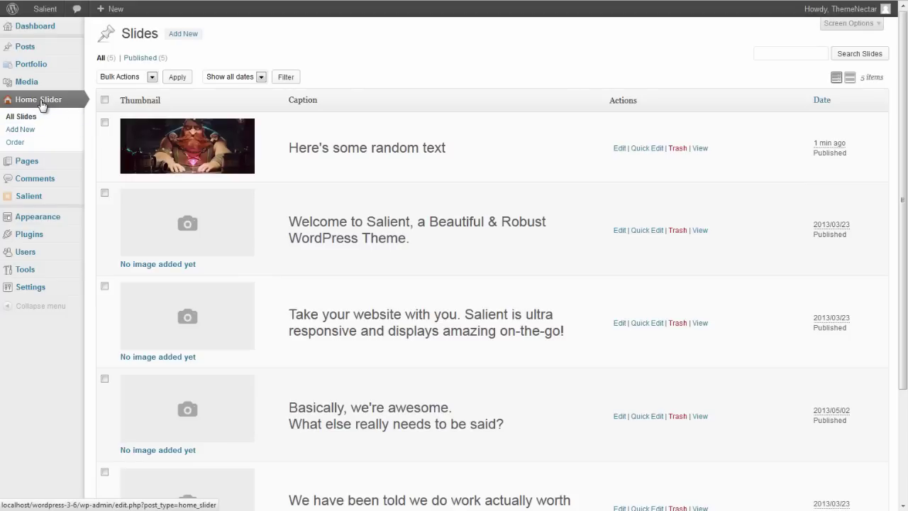
click(33, 146)
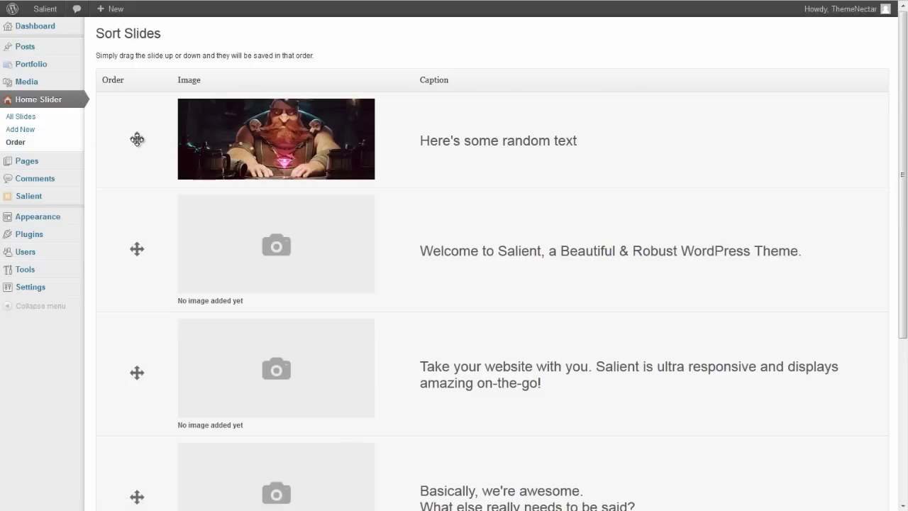
drag(136, 138, 153, 262)
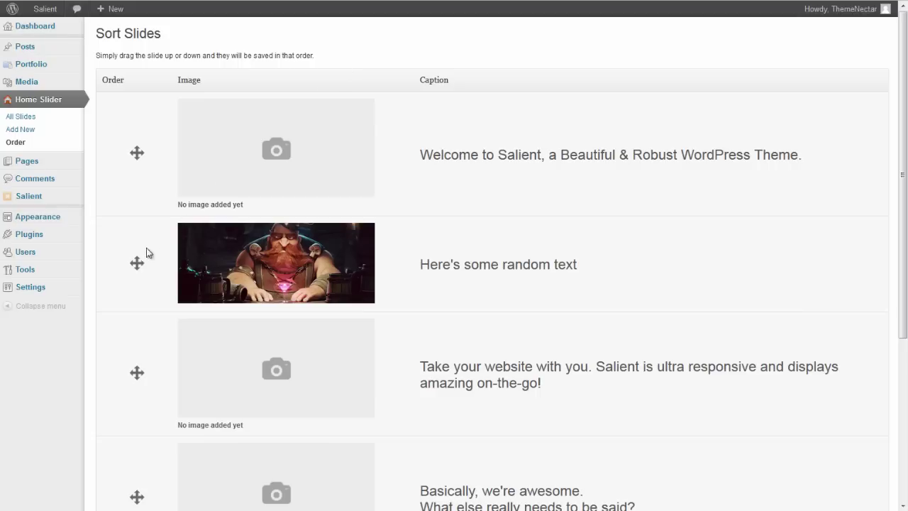
drag(137, 264, 151, 129)
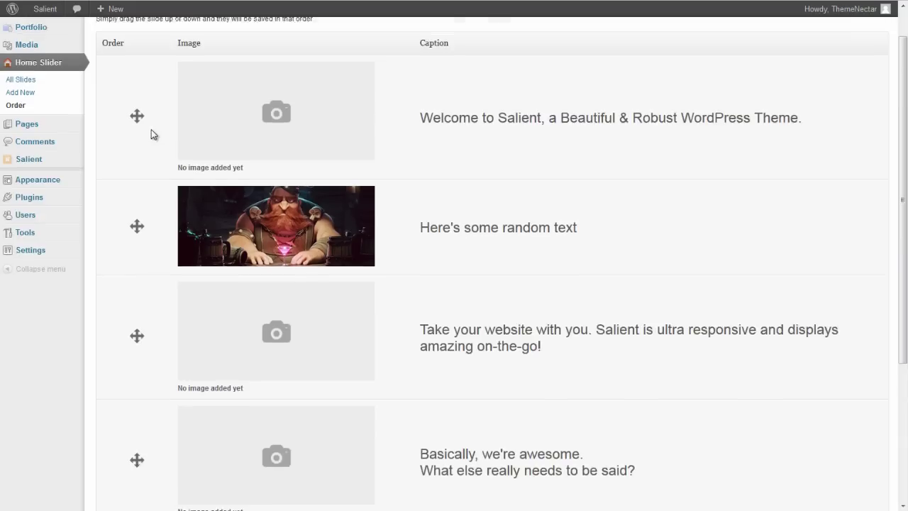
Step: Check the new slide order on the home page by advancing the slider to its second slide
click(41, 9)
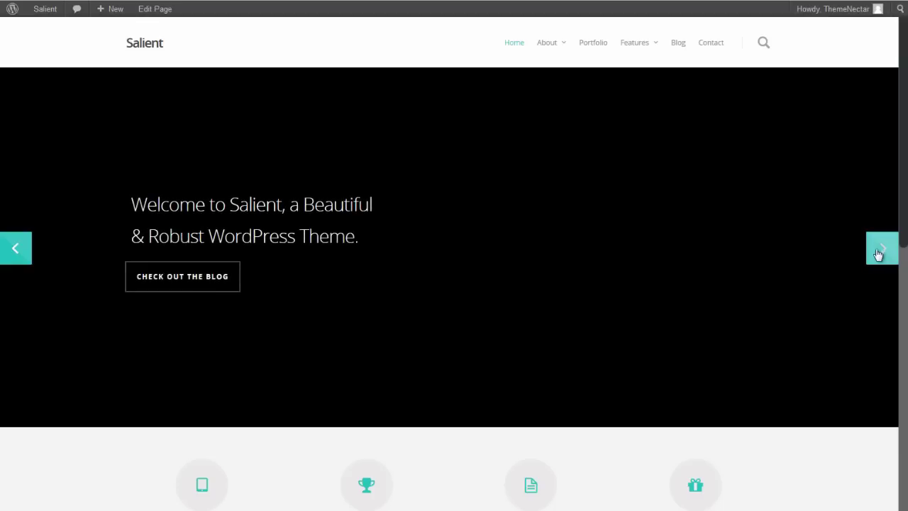
click(878, 253)
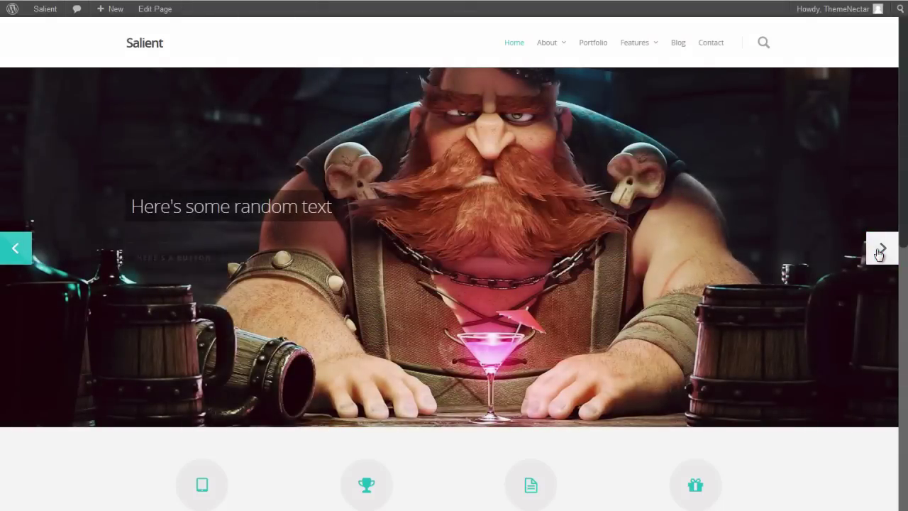
Step: Open the "Welcome to Salient" slide for editing and add spacebound.mp4 as its MP4 video
mouse_move(46, 14)
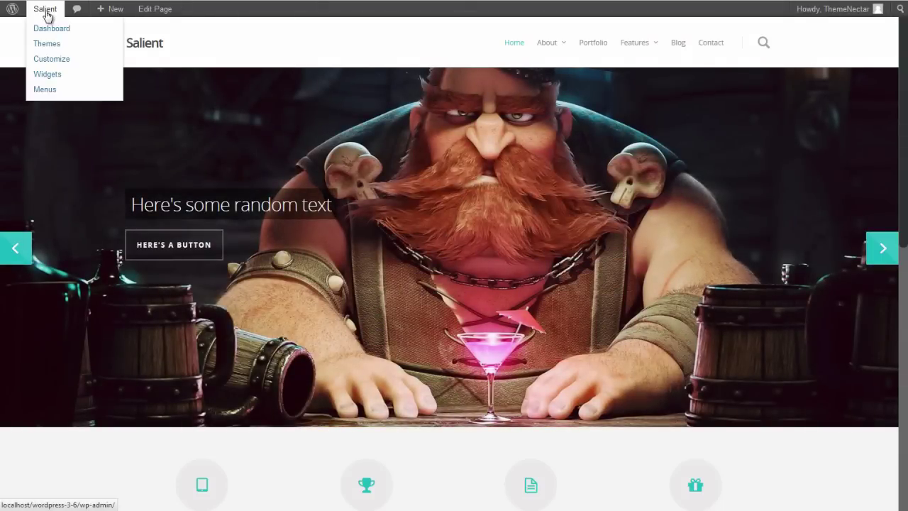
key(alt+Left)
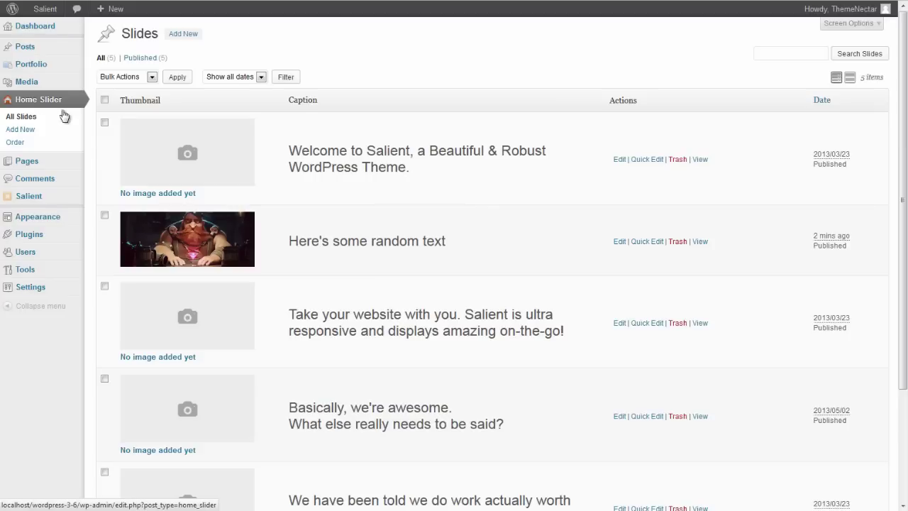
click(172, 163)
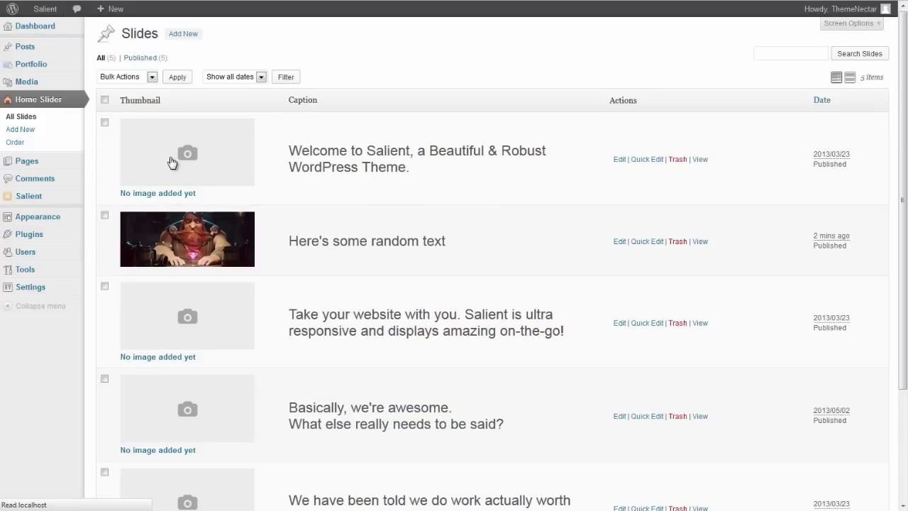
middle_click(203, 179)
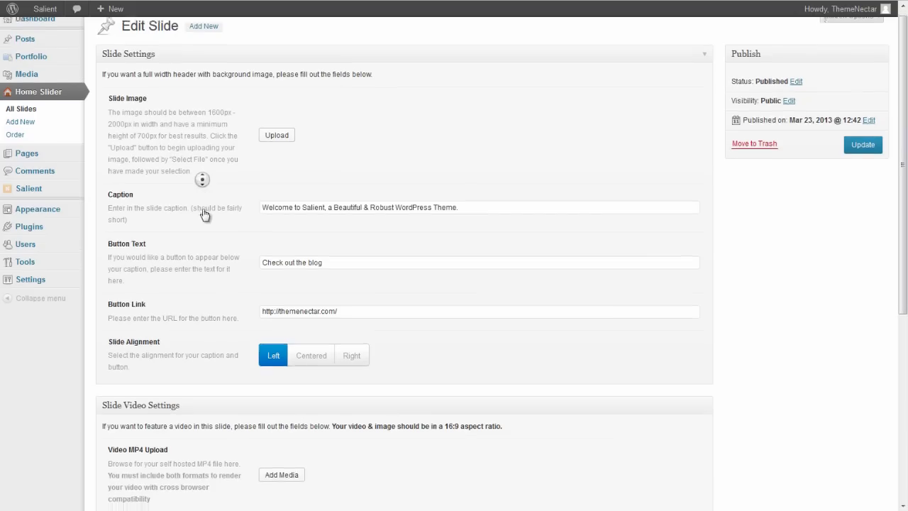
middle_click(220, 221)
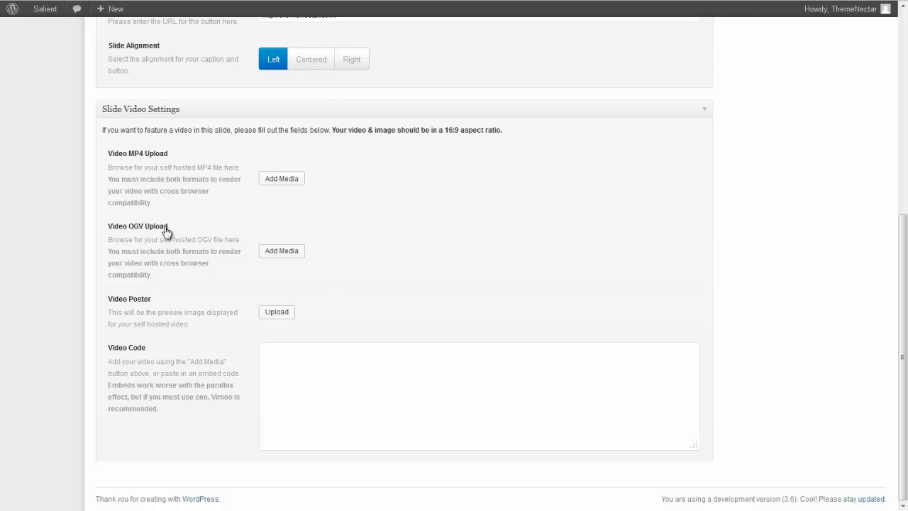
click(280, 182)
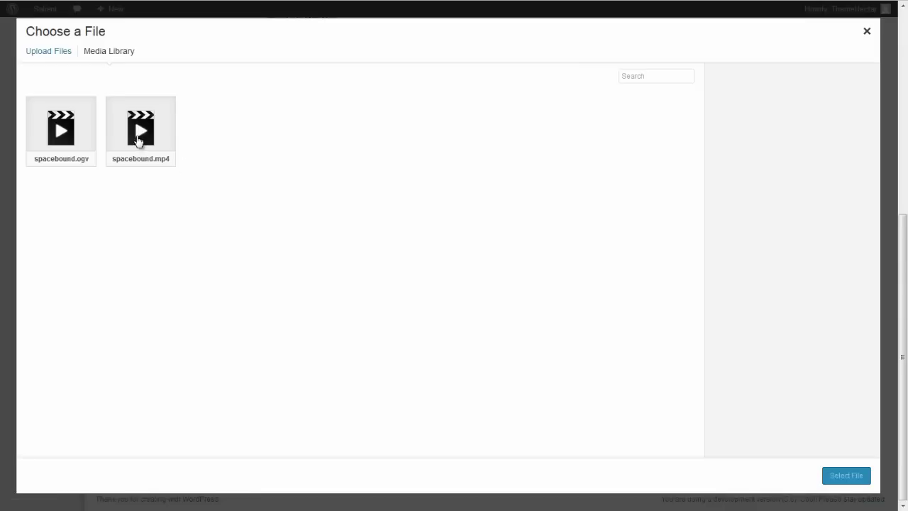
click(141, 142)
click(847, 475)
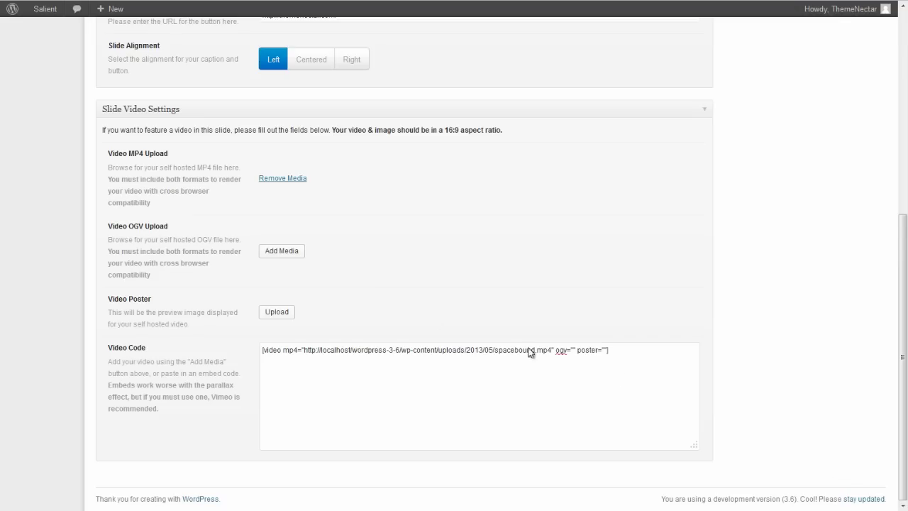
Step: Add spacebound.ogv from the media library as the slide's OGV video
click(282, 251)
click(49, 139)
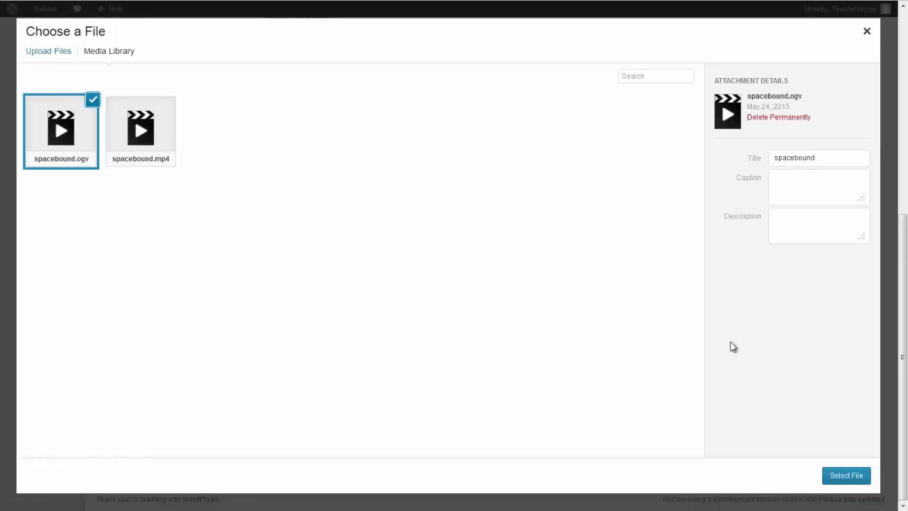
click(838, 477)
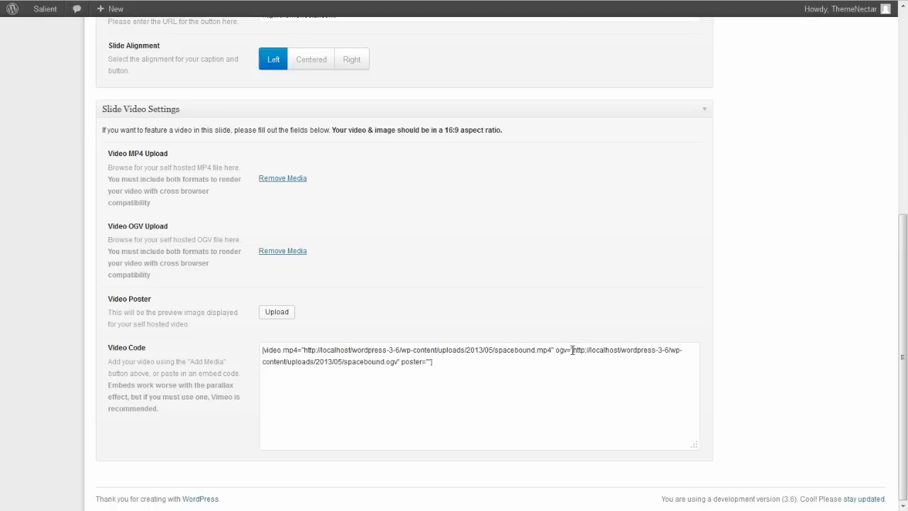
Step: Set bigBuck1.jpg as the slide's video poster and save the slide's changes
click(275, 312)
click(82, 143)
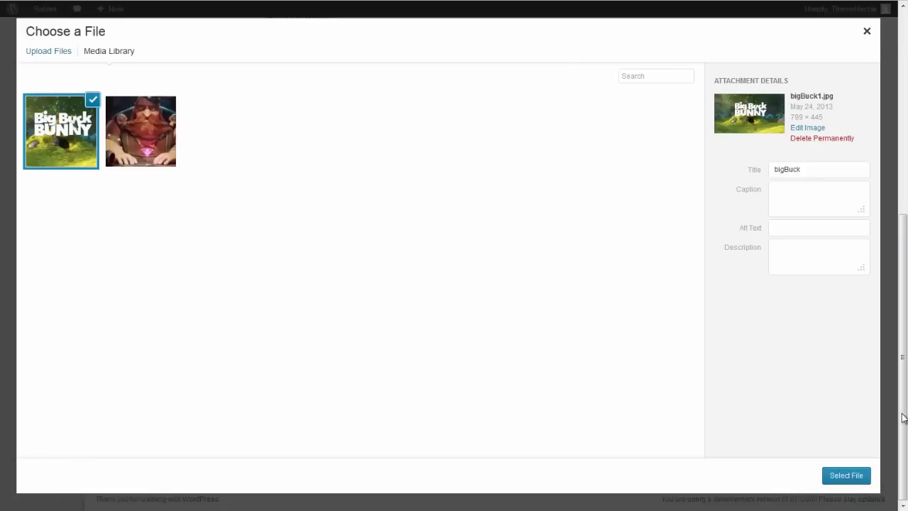
click(846, 476)
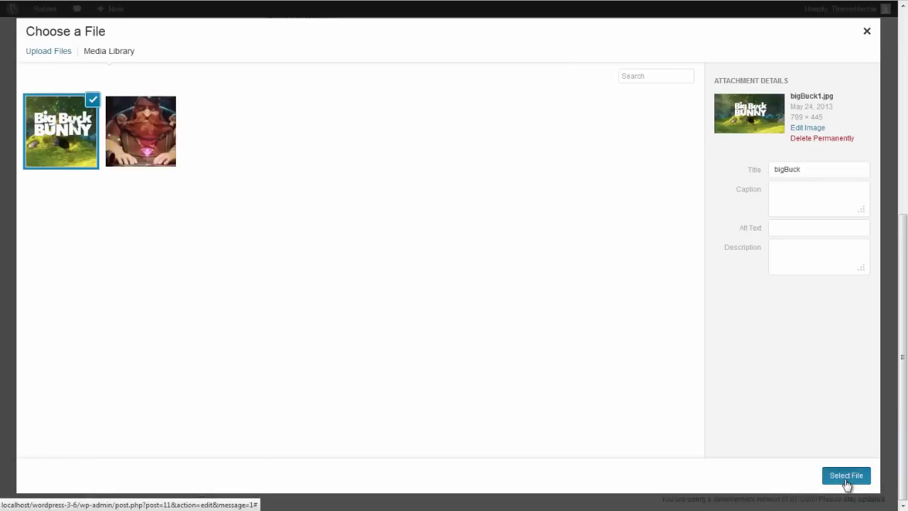
scroll(568, 326, down, 2)
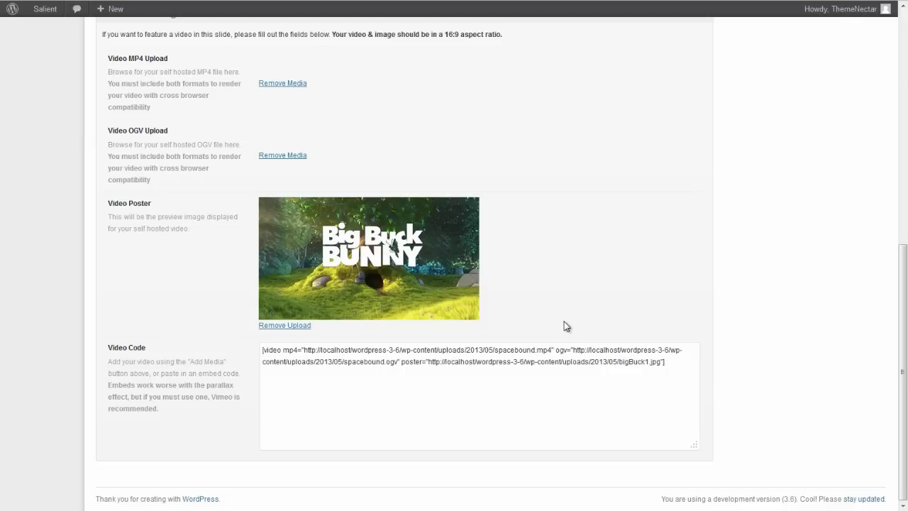
scroll(658, 397, up, 6)
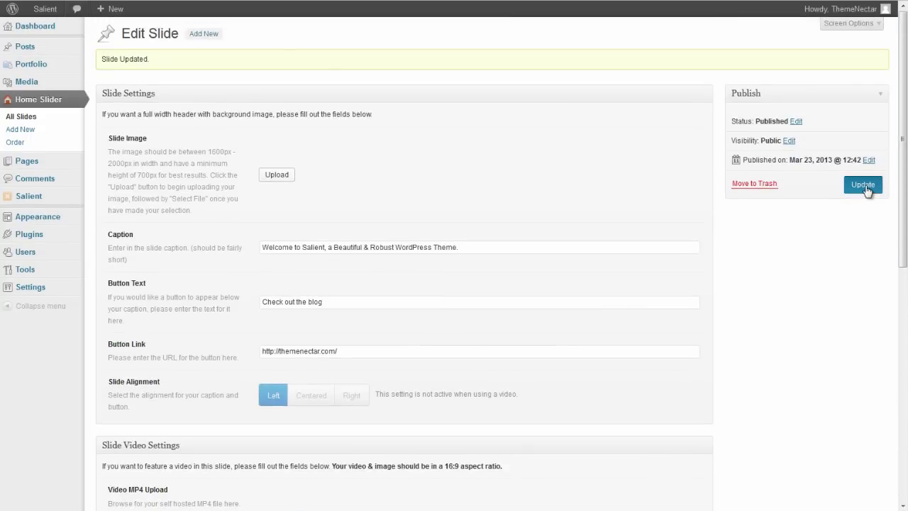
click(865, 186)
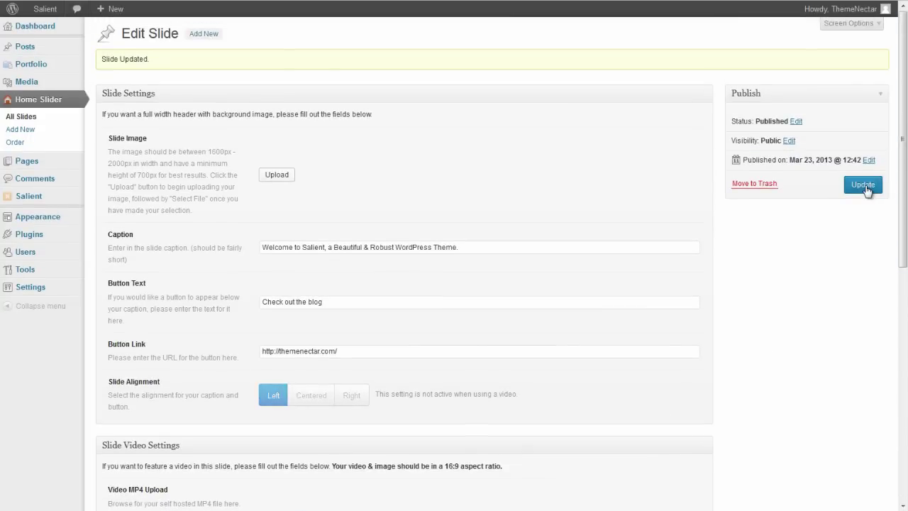